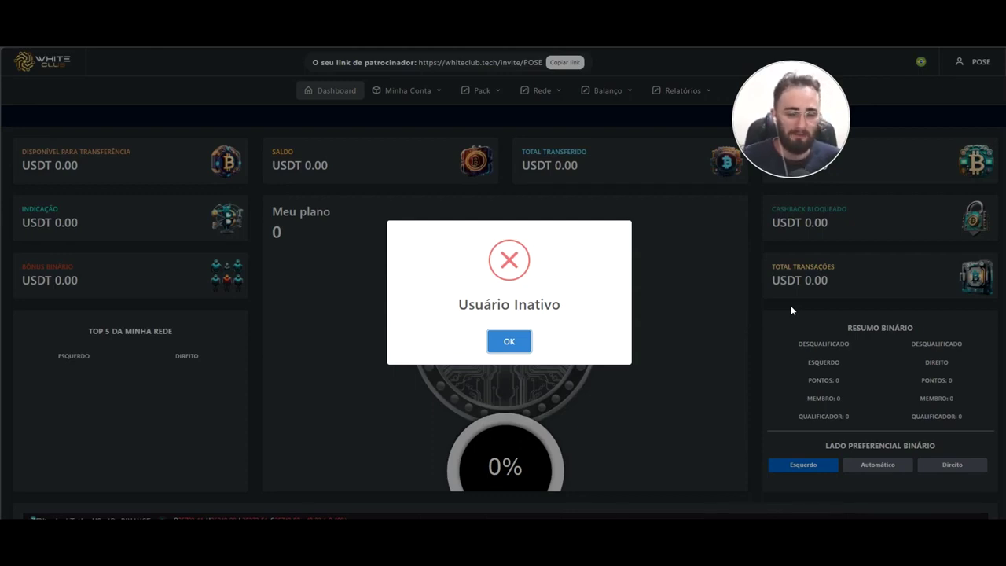
- Dismiss the inactive-user notice and browse the twelve packs from USDT 20.00 to USDT 30000.00
left_click(509, 341)
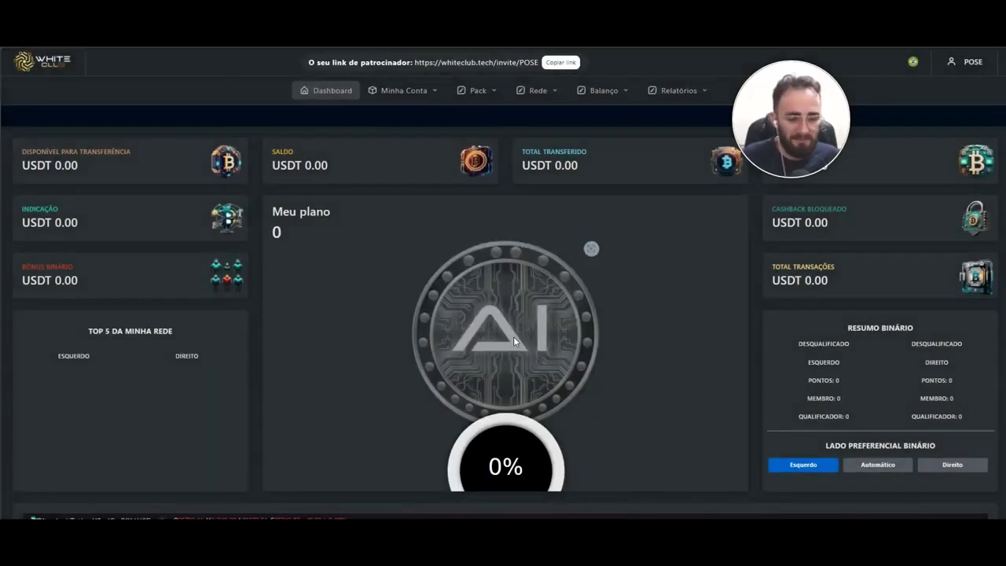
left_click(478, 91)
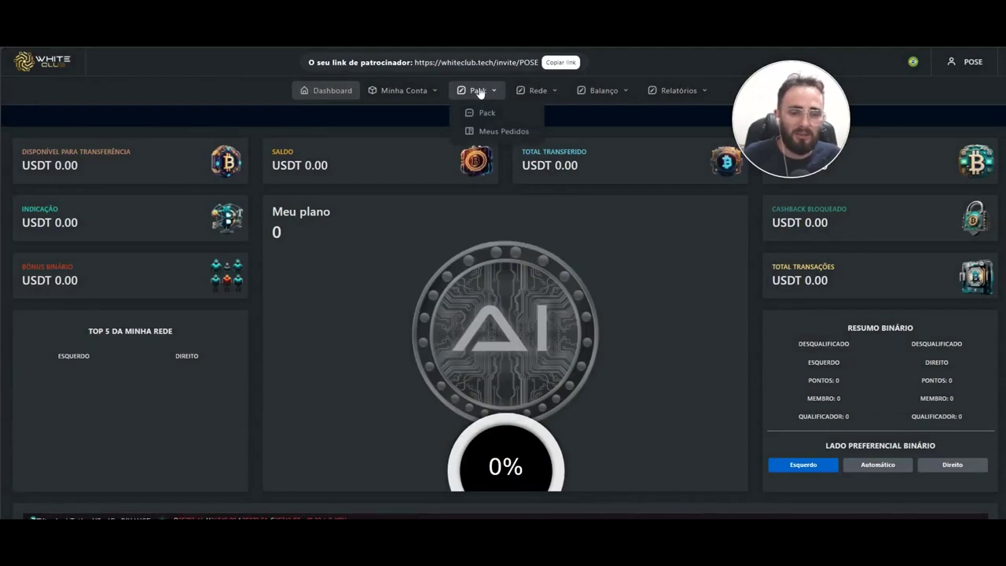
left_click(484, 115)
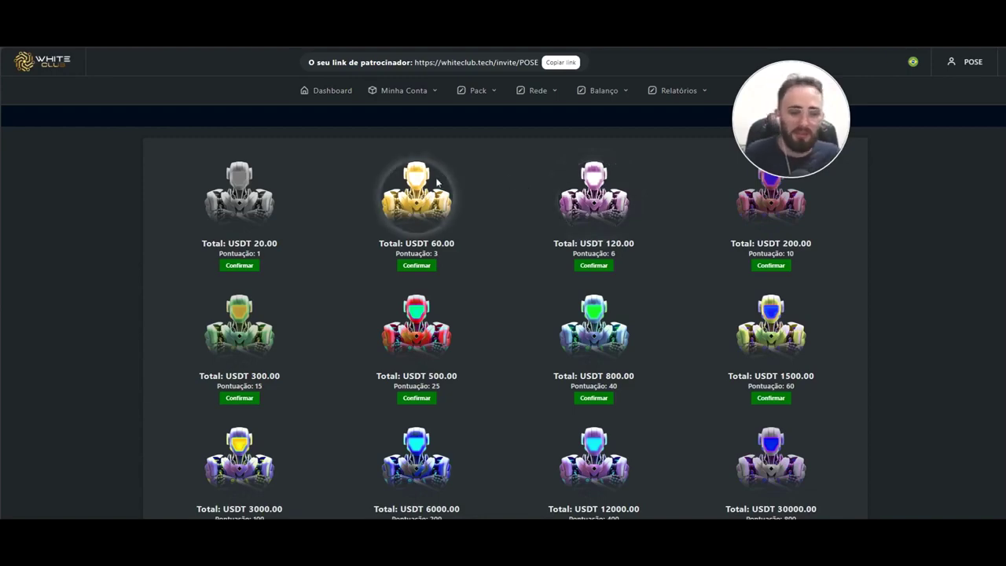
scroll(359, 218, "down", 1)
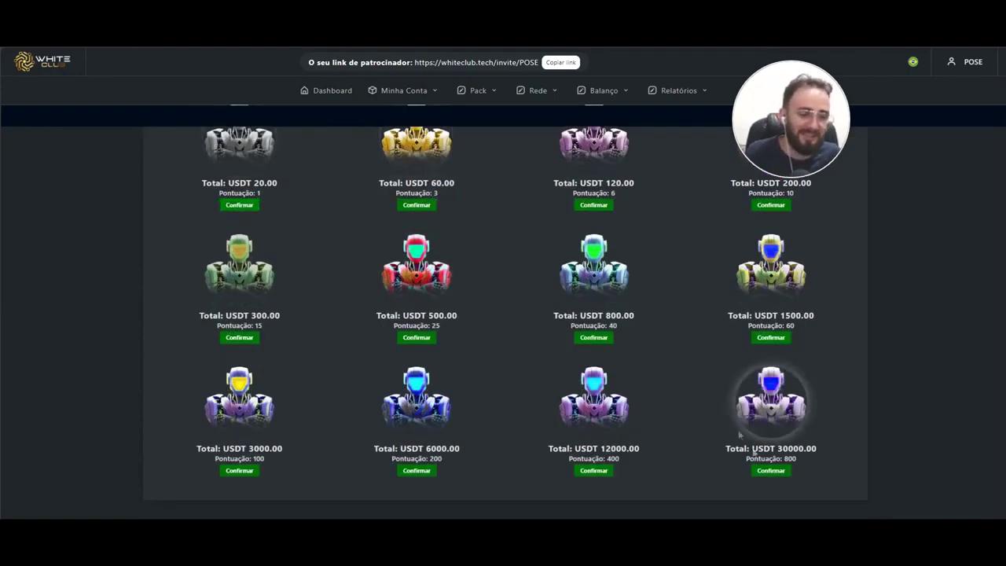
scroll(491, 370, "up", 1)
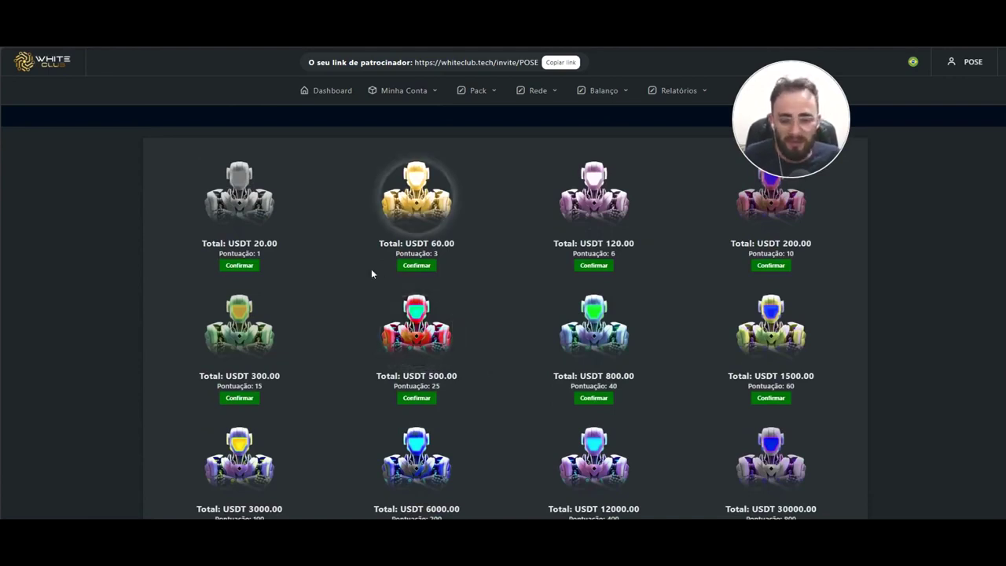
- Buy the USDT 20.00 pack after accepting the terms, then expand the pending order's transfer options
left_click(246, 269)
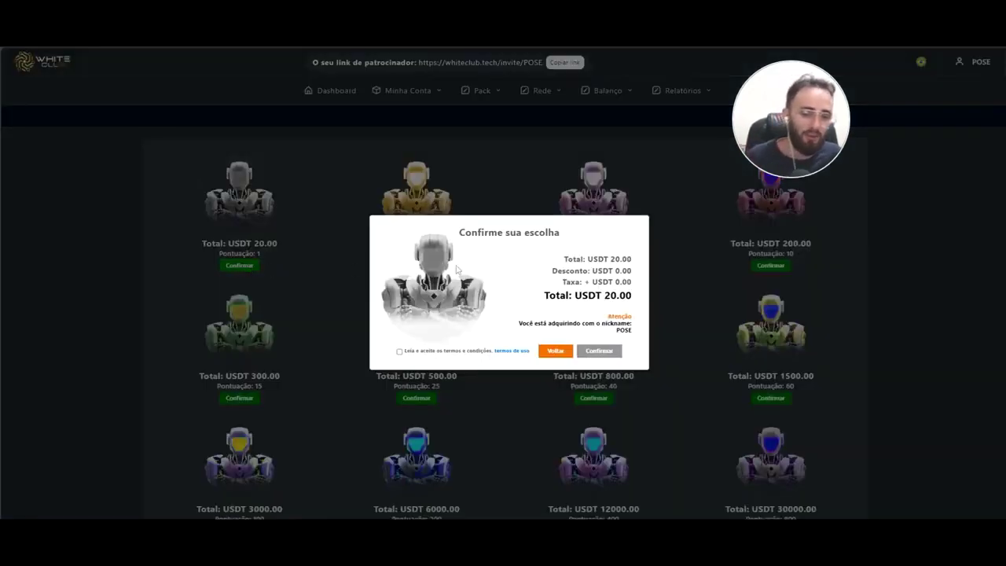
left_click(399, 351)
left_click(598, 355)
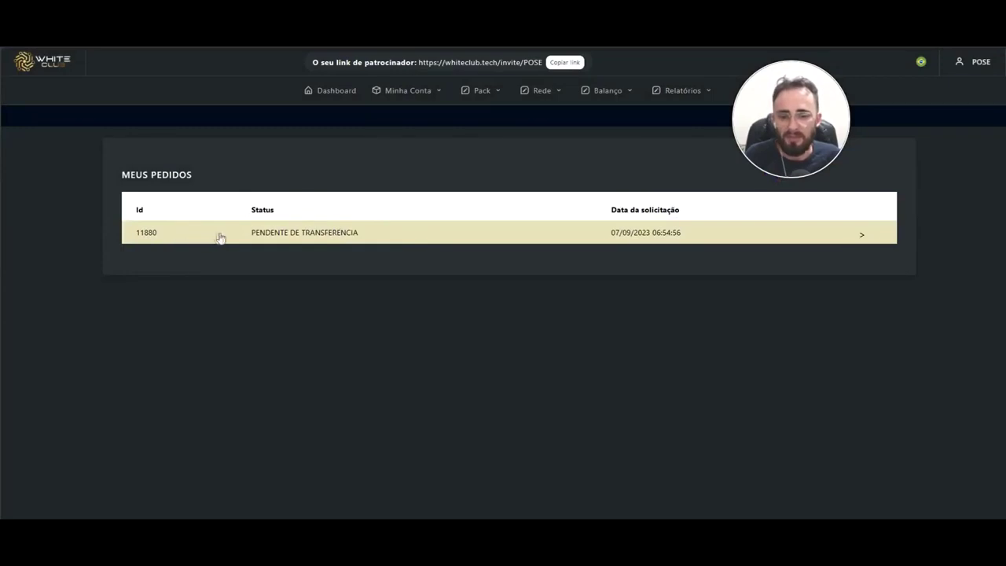
left_click(445, 238)
left_click(540, 285)
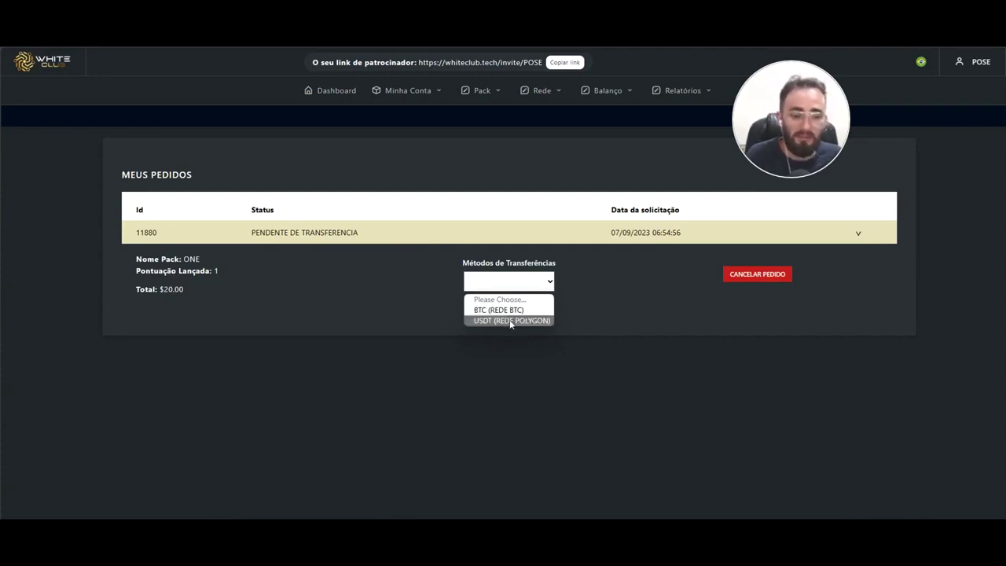
- Choose USDT (REDE POLYGON) as the transfer method and copy the deposit wallet address
left_click(512, 321)
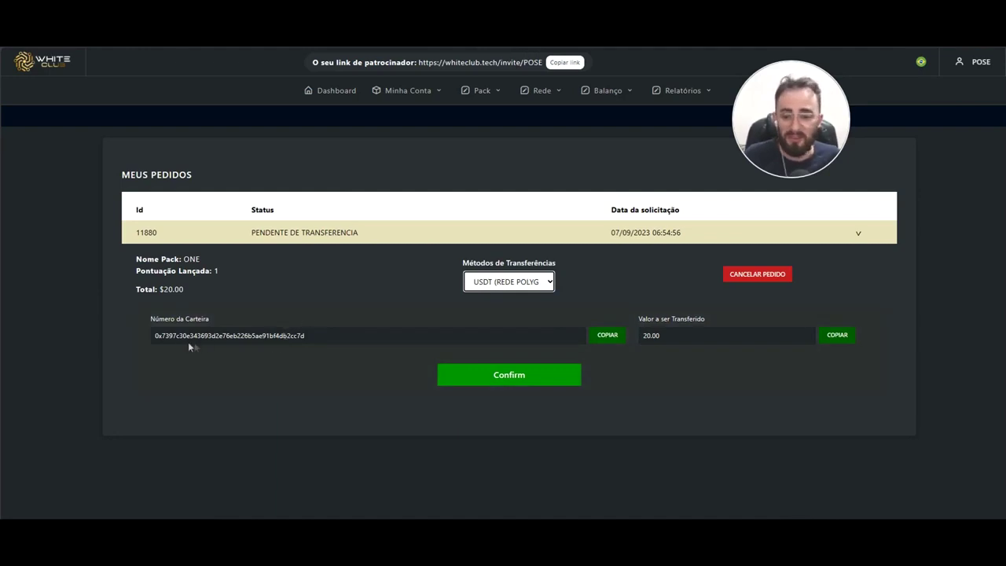
left_click_drag(321, 340, 153, 338)
left_click(254, 312)
left_click_drag(309, 338, 154, 338)
left_click(334, 309)
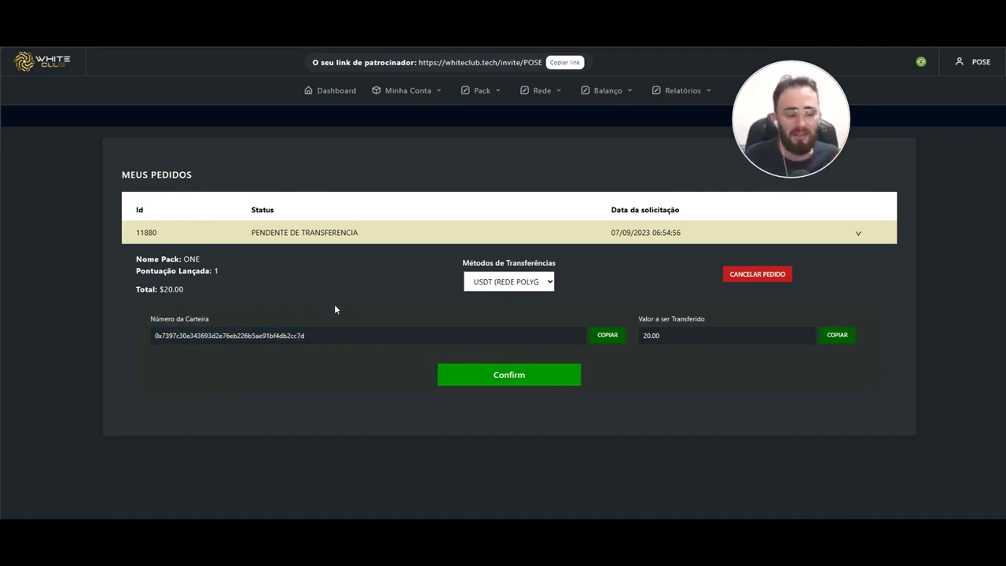
left_click_drag(314, 339, 174, 336)
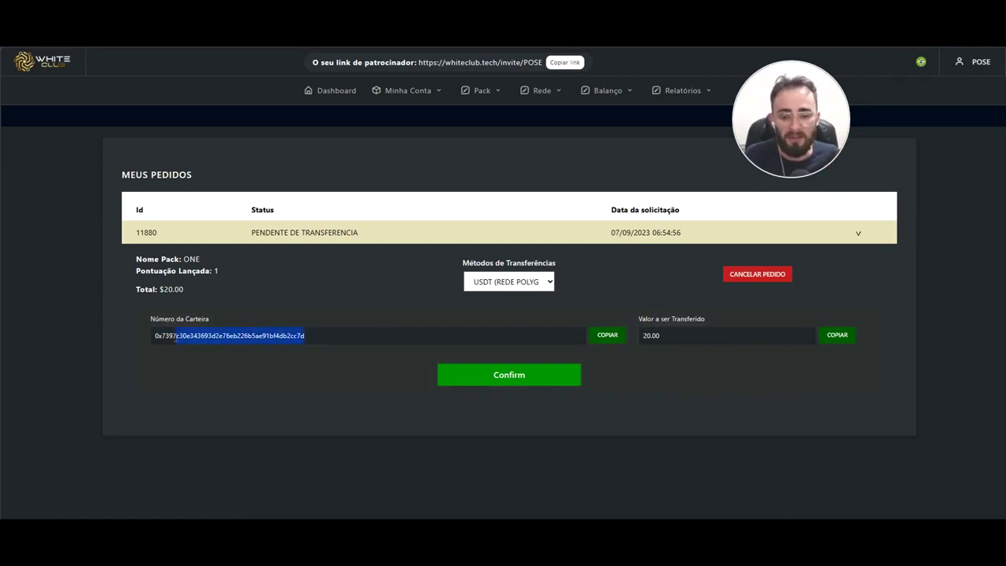
left_click(294, 337)
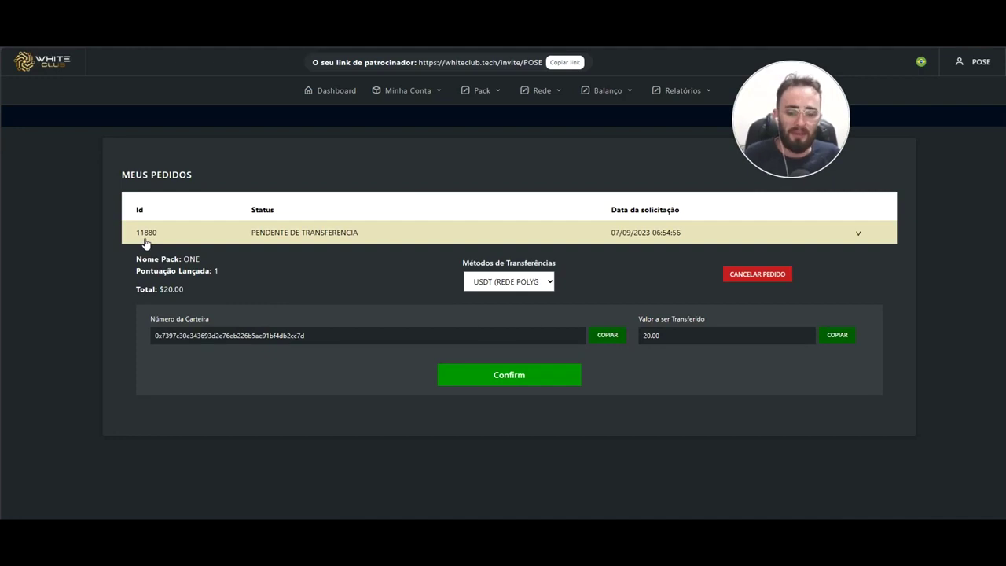
left_click_drag(312, 341, 151, 340)
key("ctrl+c")
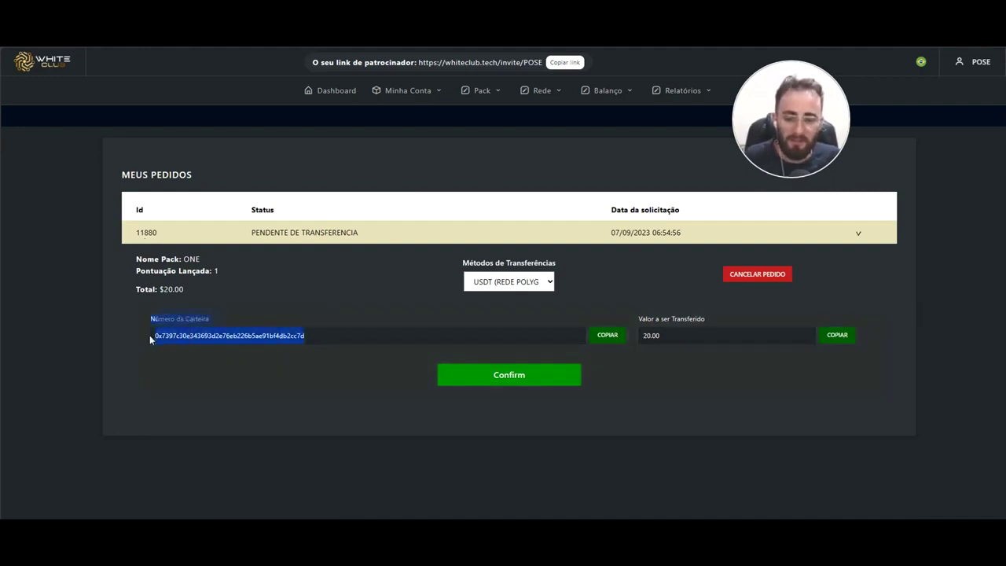
left_click(310, 339)
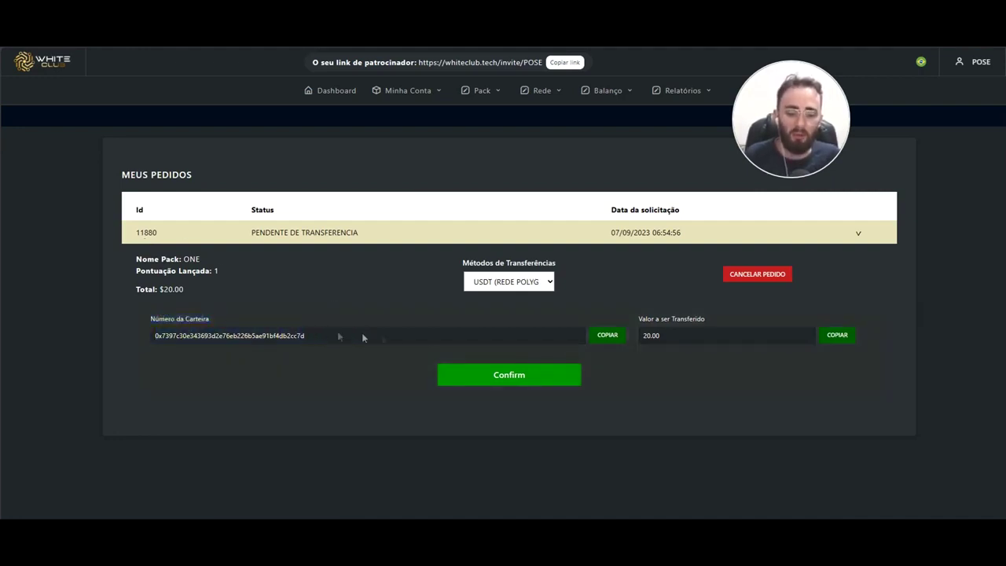
left_click(604, 336)
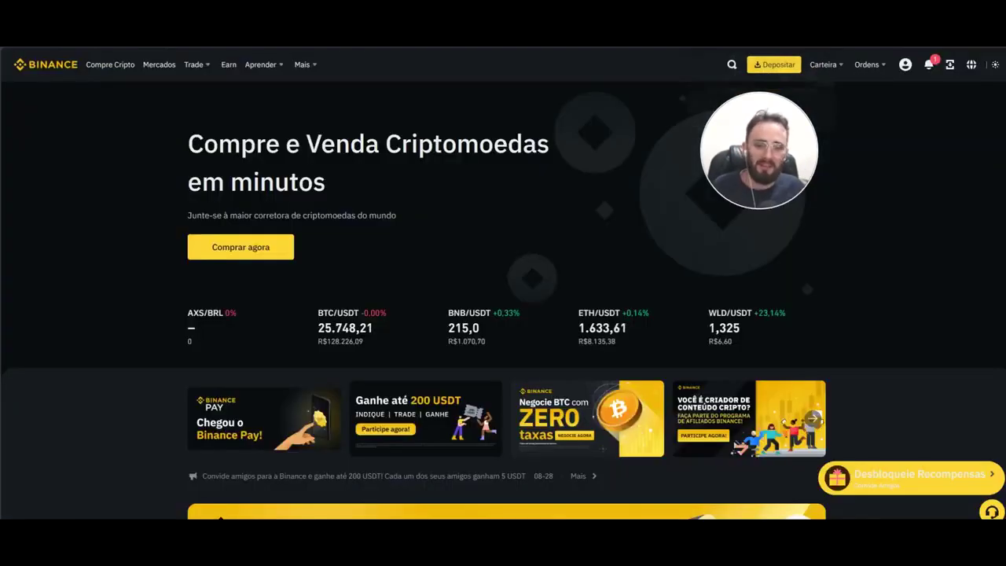
- Start a USDT withdrawal from Fiat e Spot with the copied wallet address pasted into Endereço
mouse_move(834, 72)
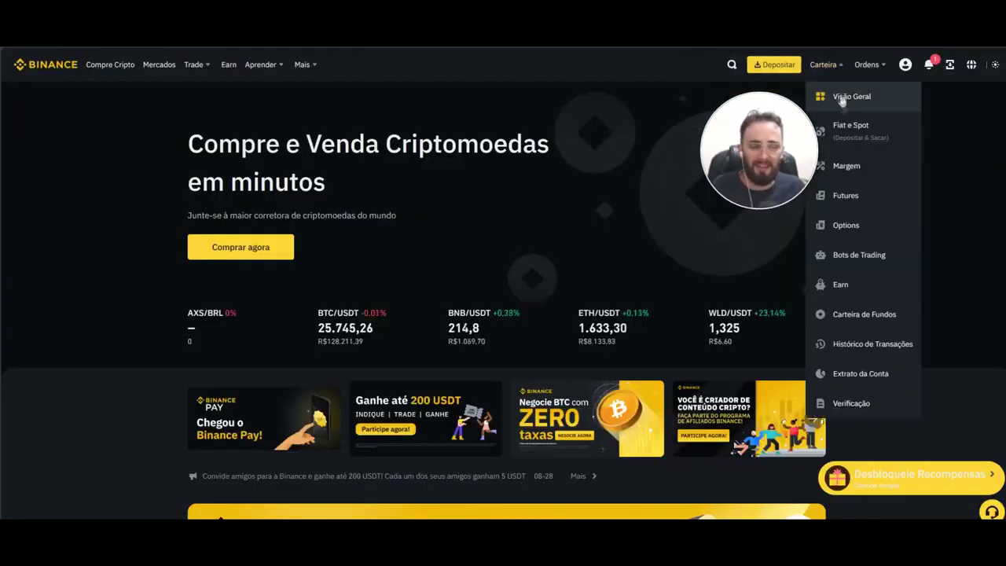
left_click(846, 128)
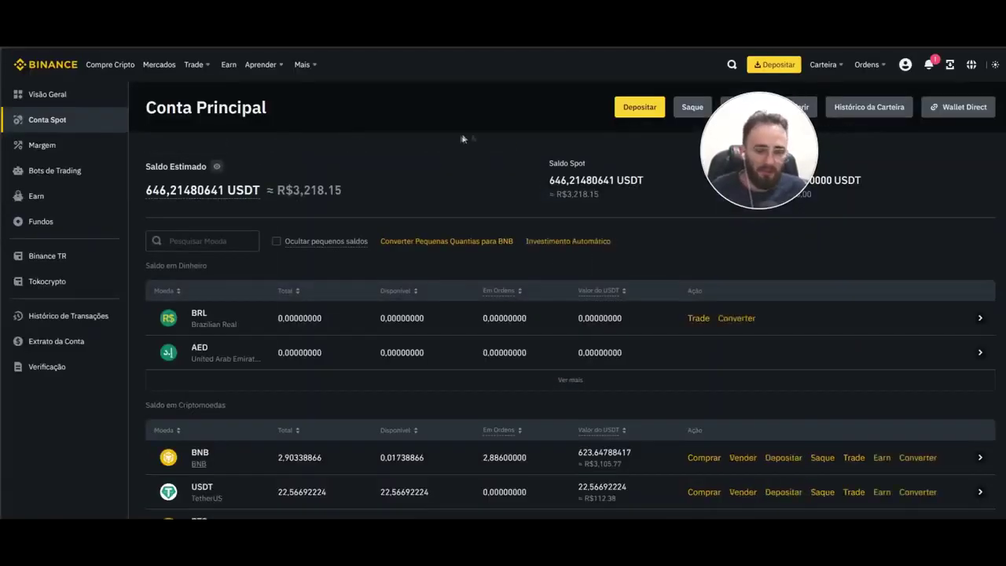
scroll(452, 169, "down", 3)
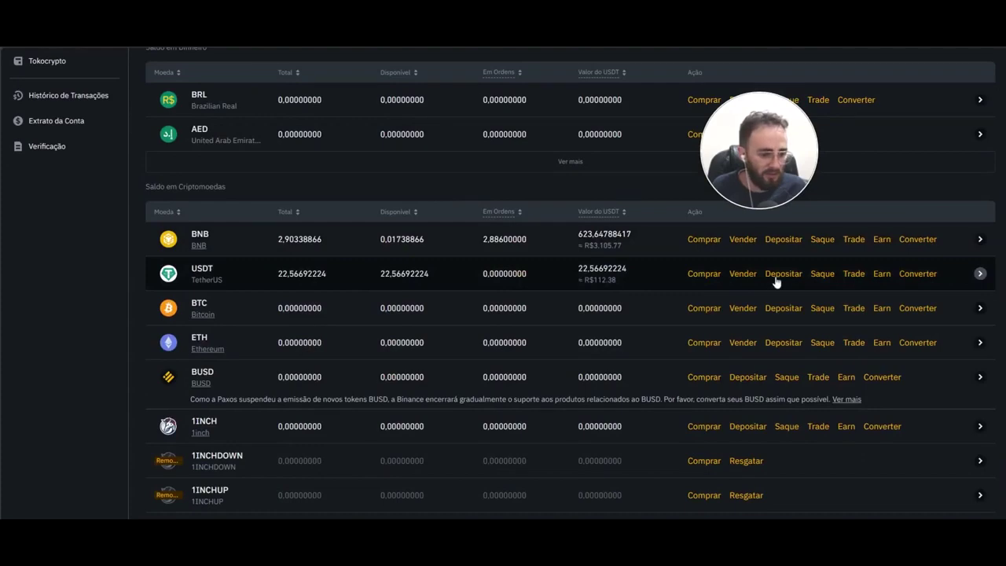
left_click(821, 273)
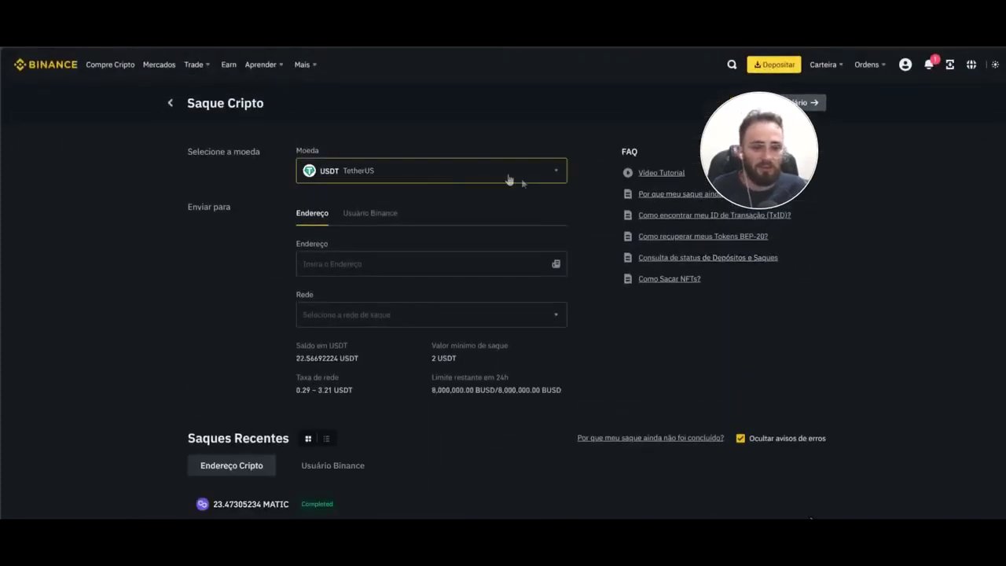
left_click(427, 265)
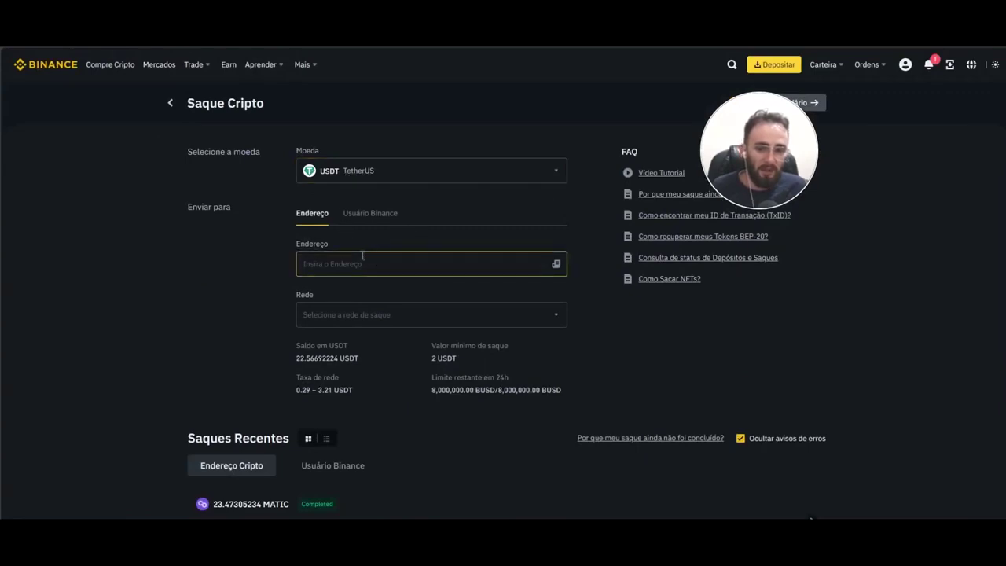
key("ctrl+v")
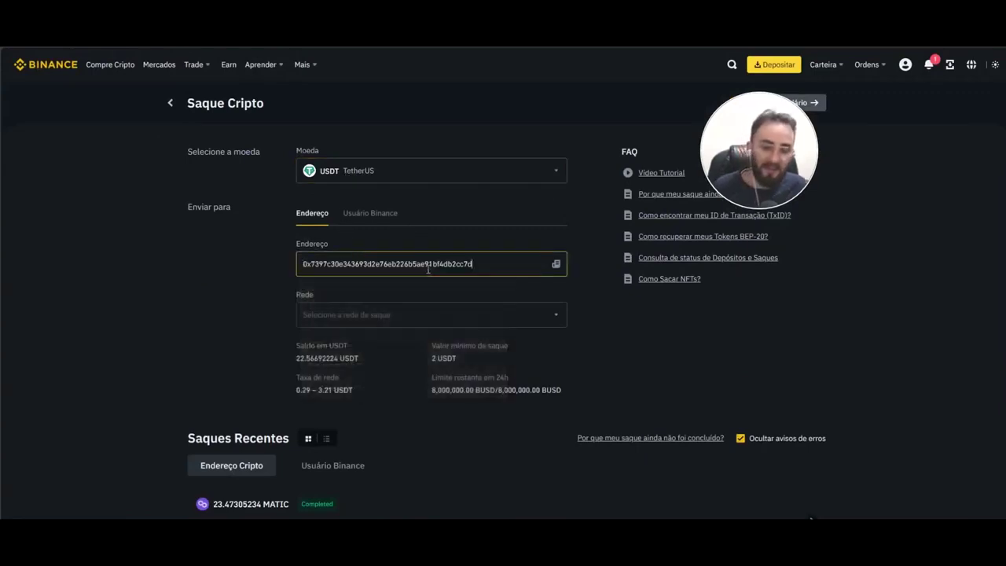
key("alt+Tab")
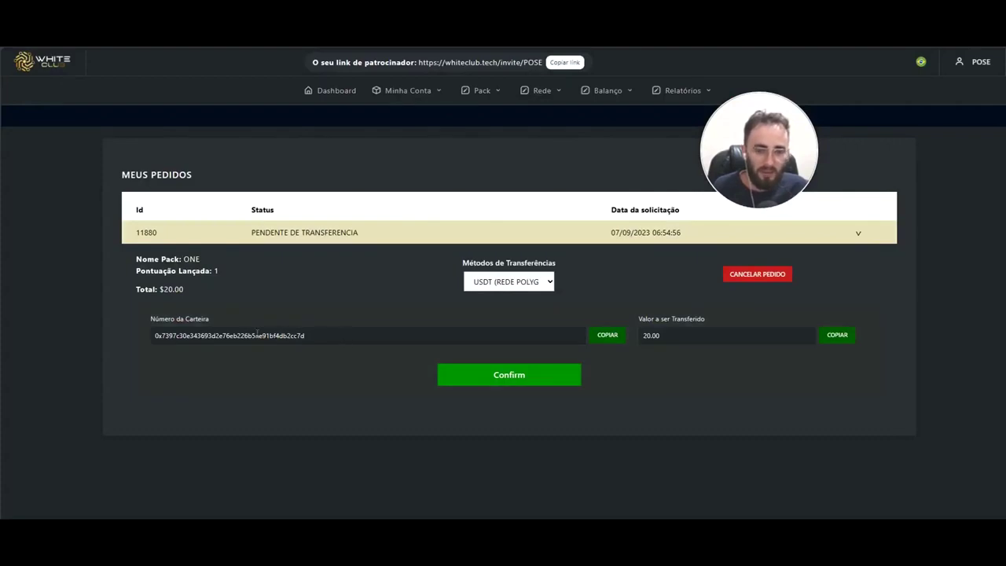
left_click(326, 337)
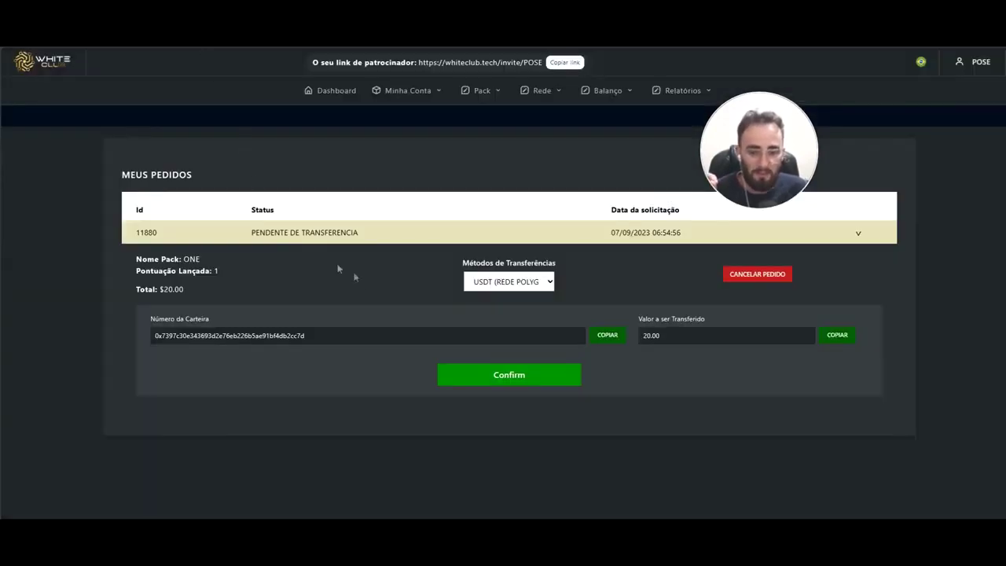
left_click(521, 288)
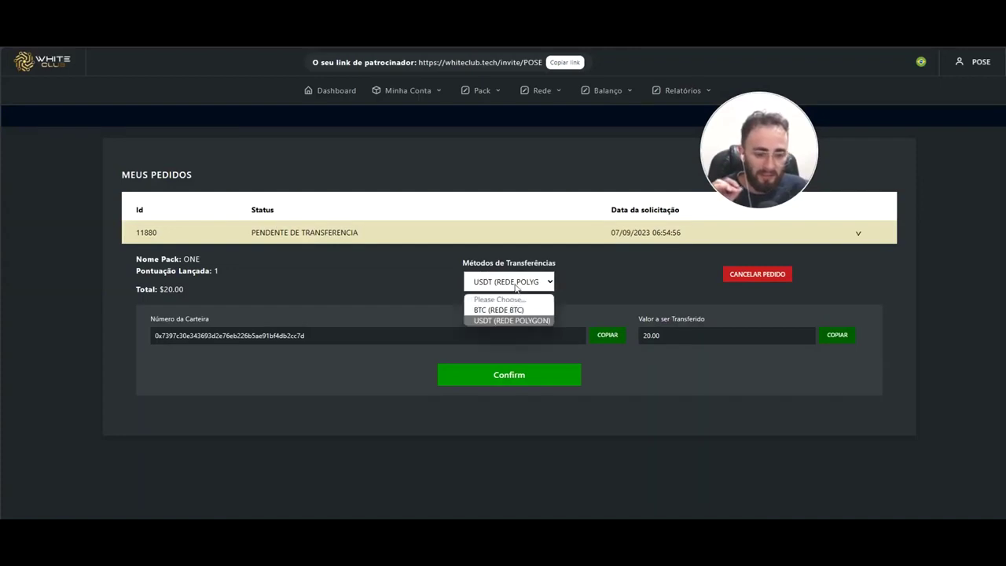
left_click(538, 285)
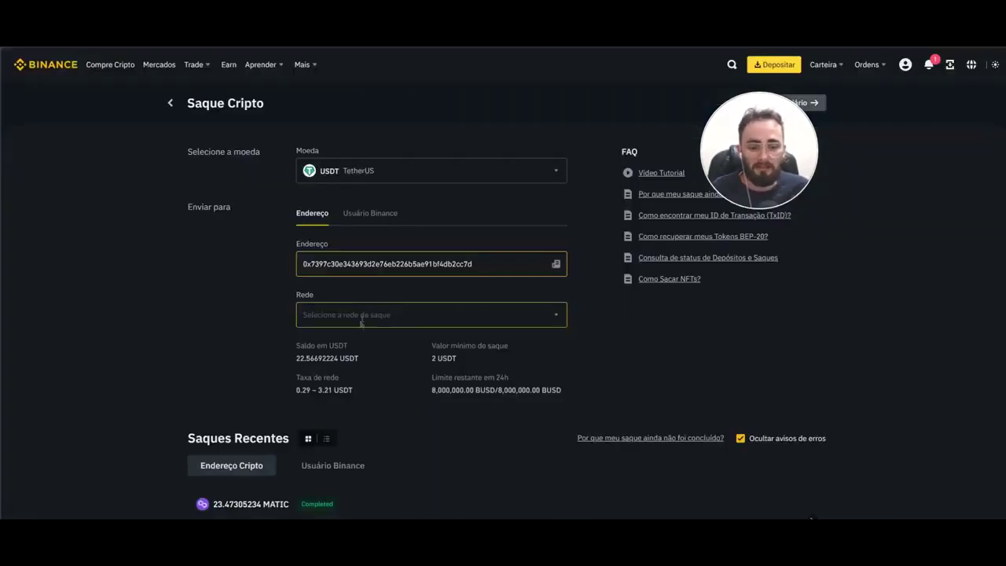
- Set the withdrawal network to MATIC Polygon and the amount to 20 USDT
left_click(362, 315)
scroll(469, 322, "down", 2)
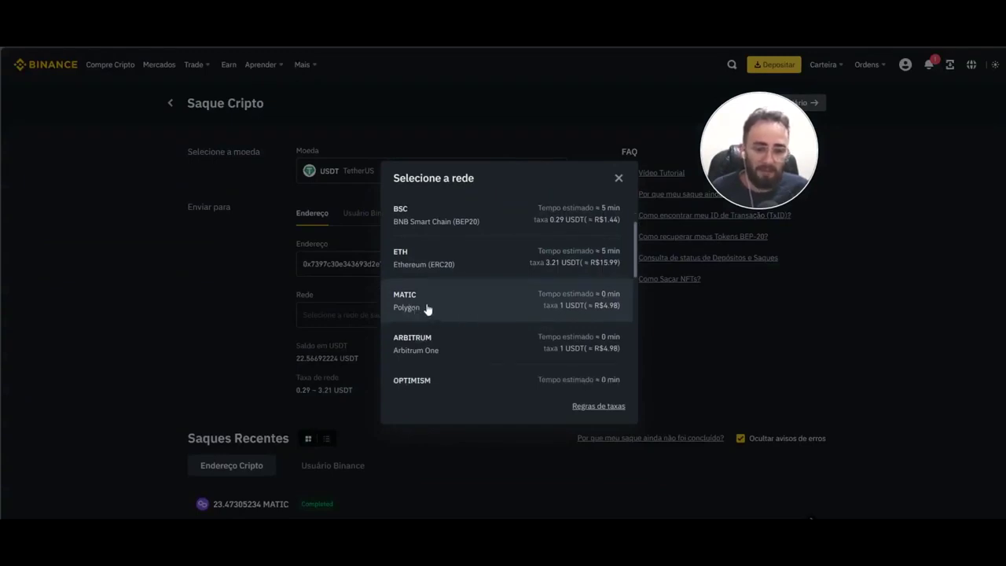
left_click(427, 309)
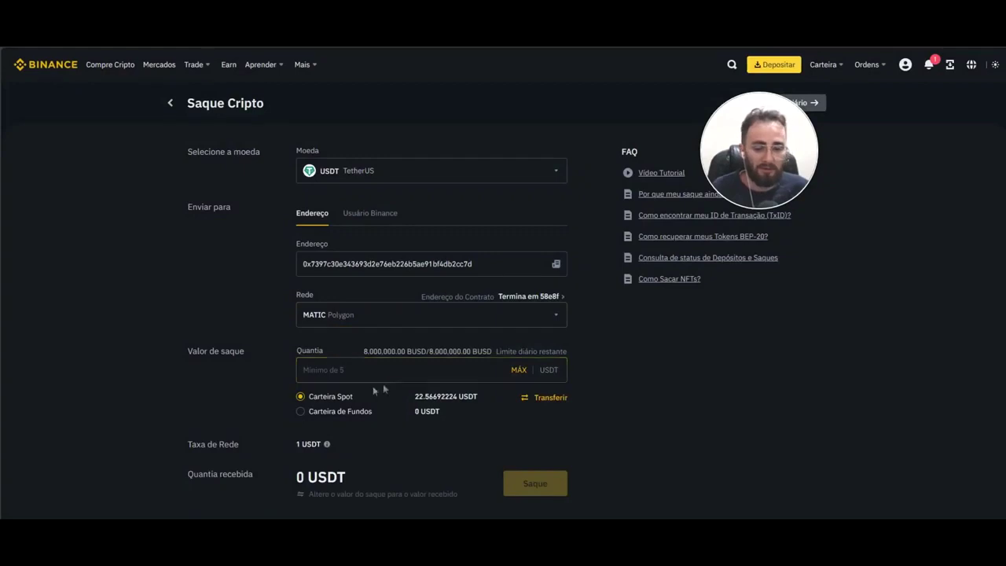
left_click(379, 370)
scroll(376, 330, "down", 1)
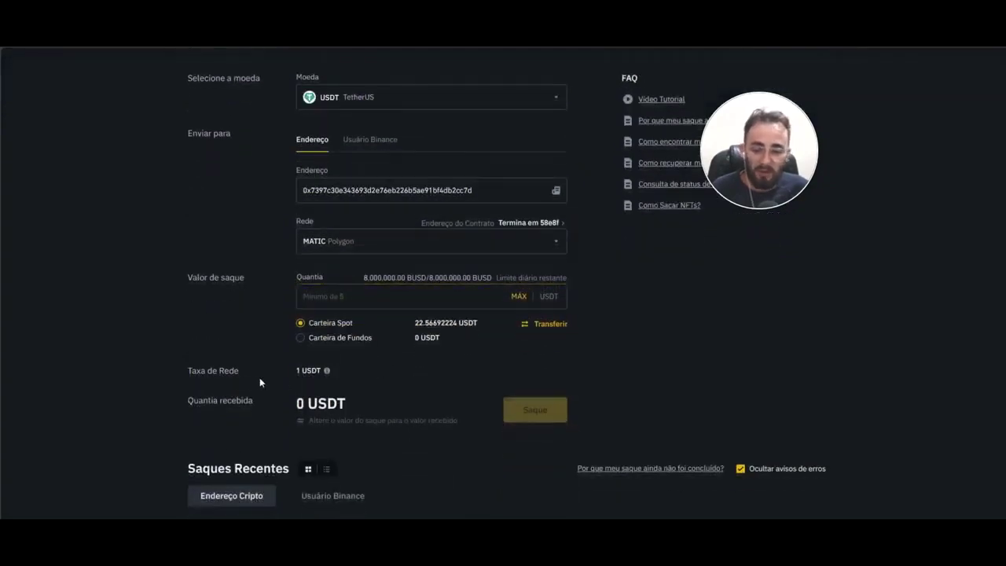
left_click(342, 298)
type("20")
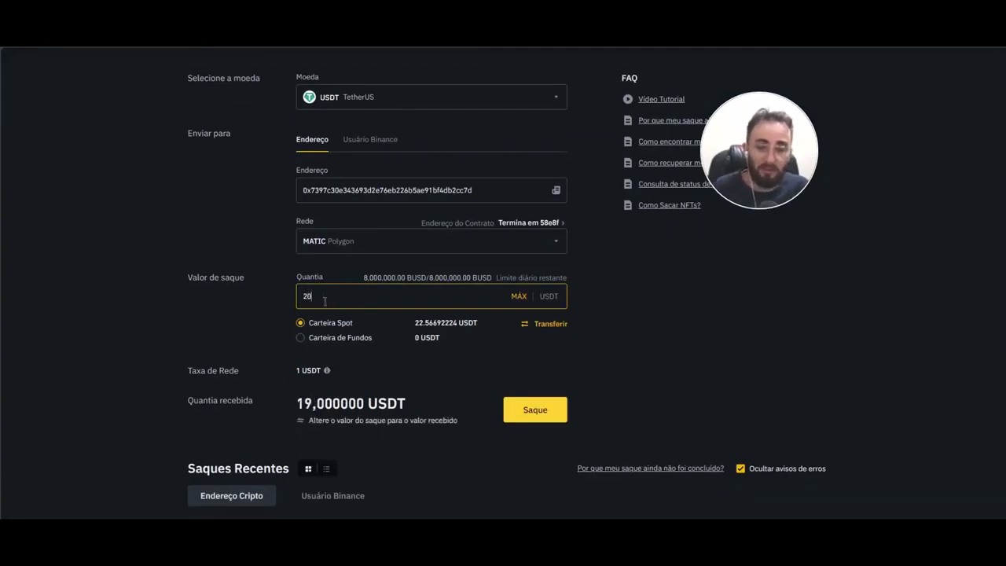
- Check the order's 20.00 total, then change the withdrawal amount to 21 so 20 USDT arrives
key("ctrl+Tab")
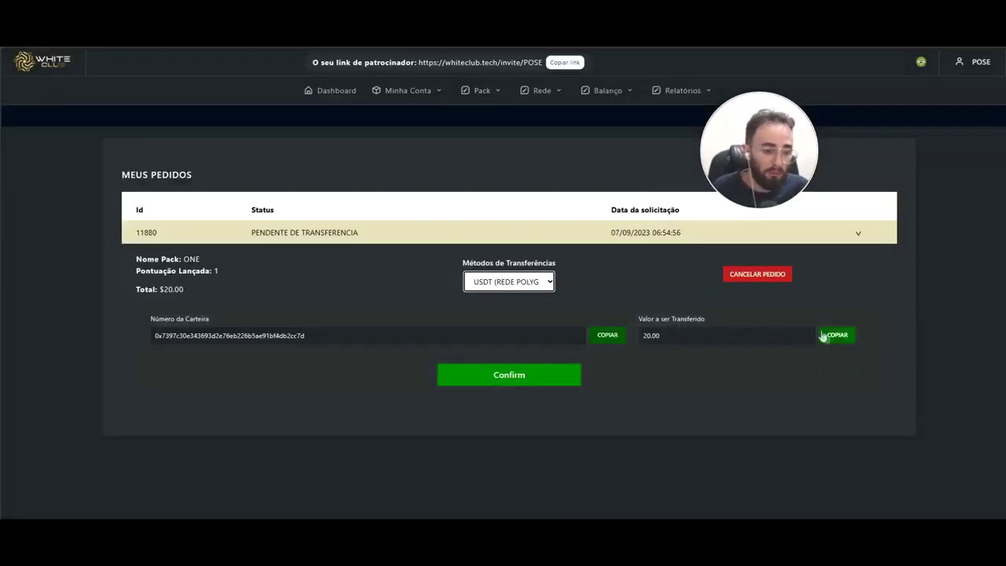
left_click(838, 338)
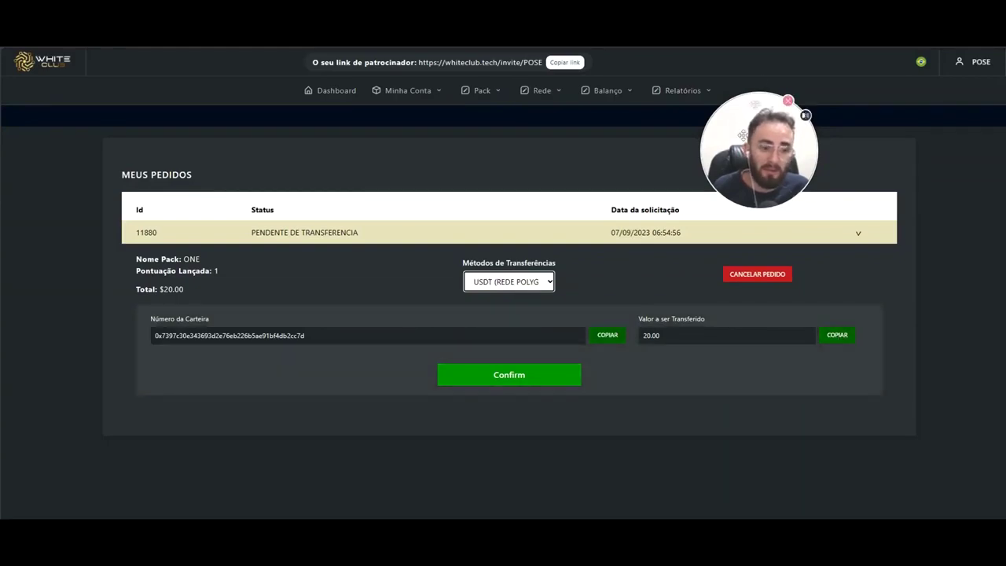
key("ctrl+Tab")
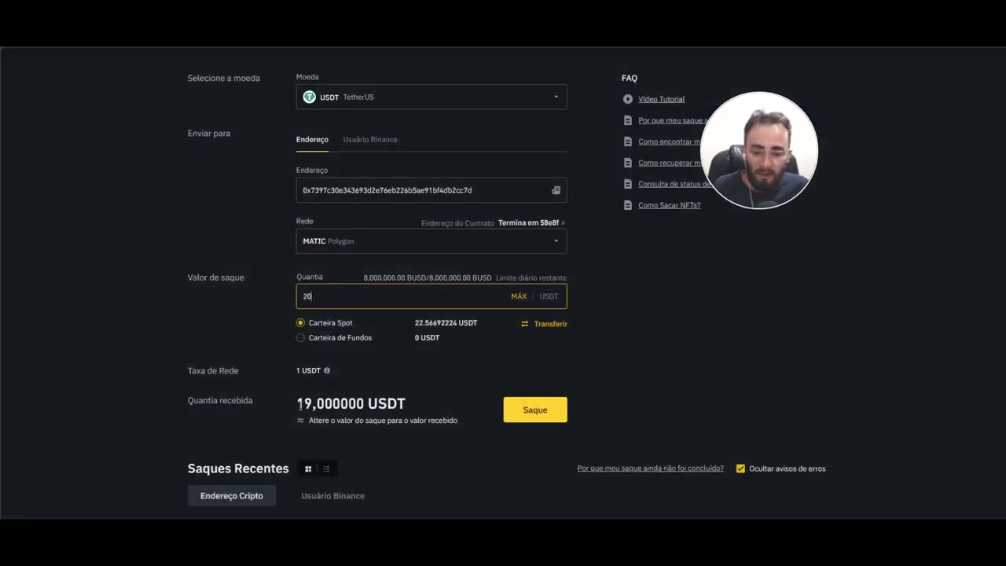
left_click_drag(297, 403, 315, 404)
left_click(388, 361)
left_click(316, 290)
key("BackSpace")
type("1")
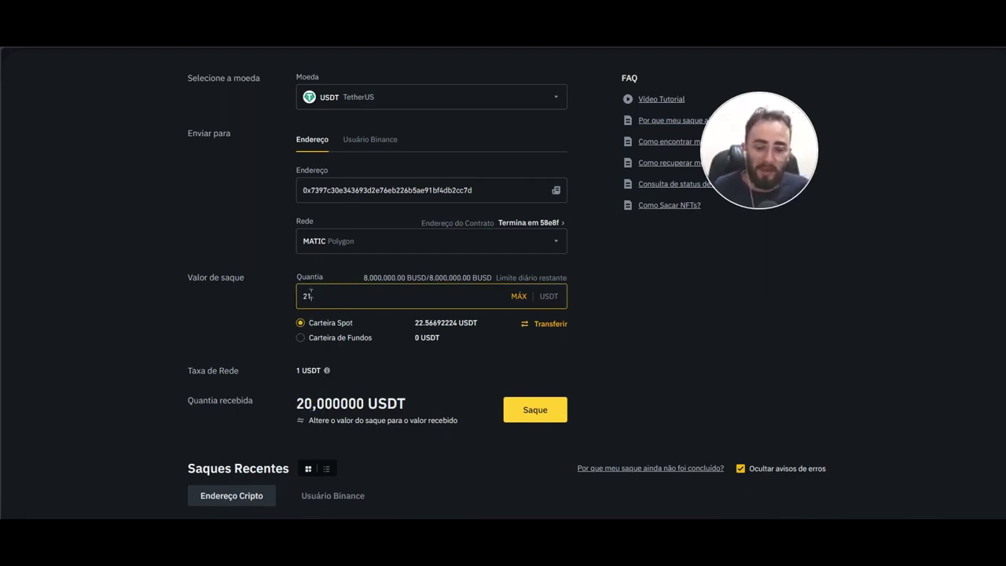
left_click_drag(297, 403, 362, 403)
left_click(421, 404)
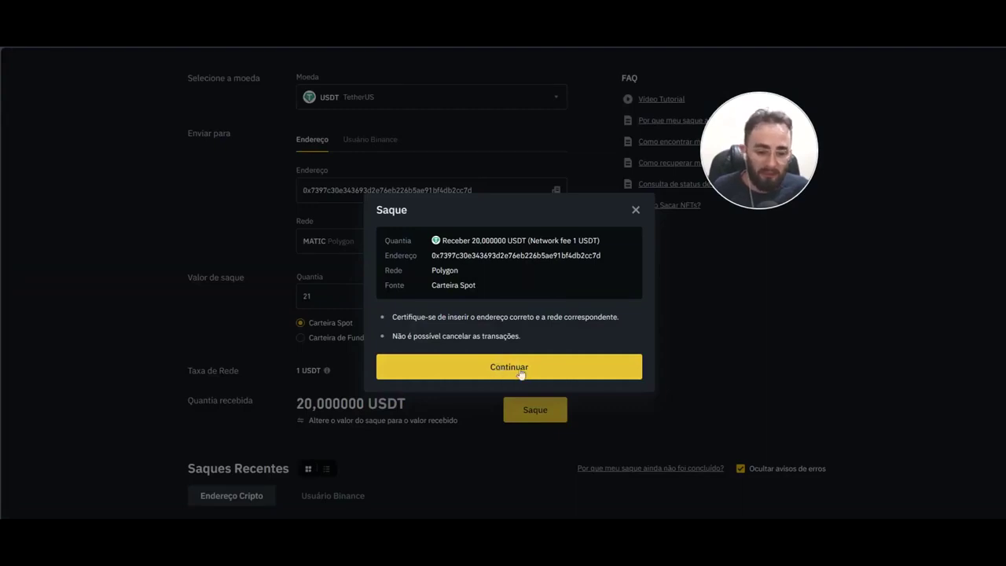
- Check the destination address and Polygon network in the summary, then confirm the withdrawal
left_click_drag(441, 258, 600, 256)
left_click(593, 275)
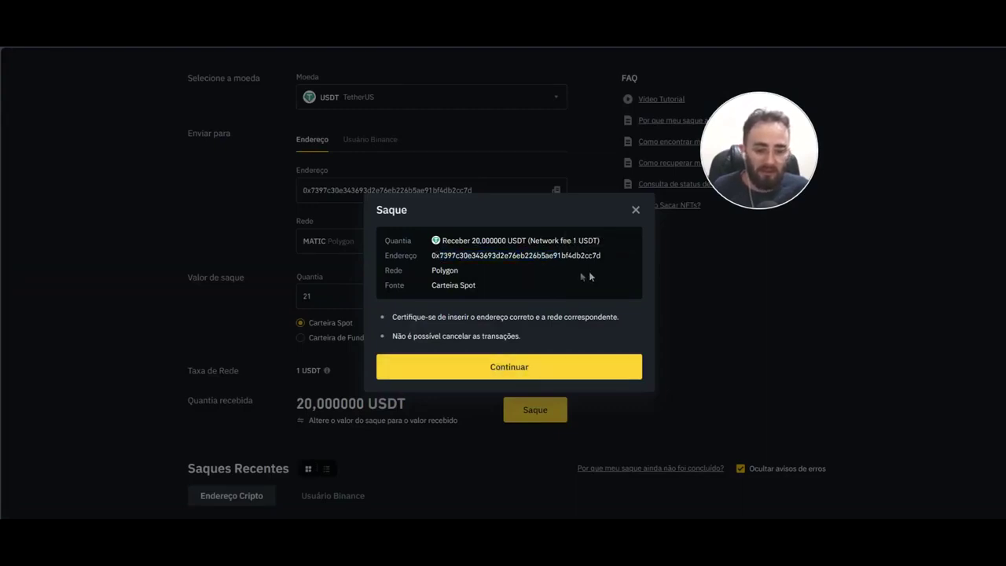
left_click_drag(439, 270, 469, 271)
left_click(477, 291)
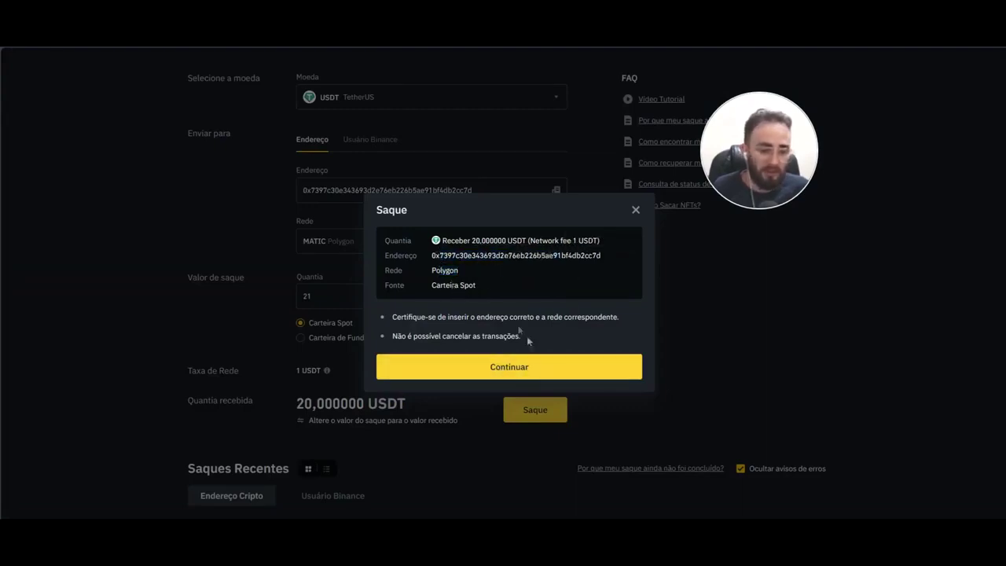
left_click(507, 367)
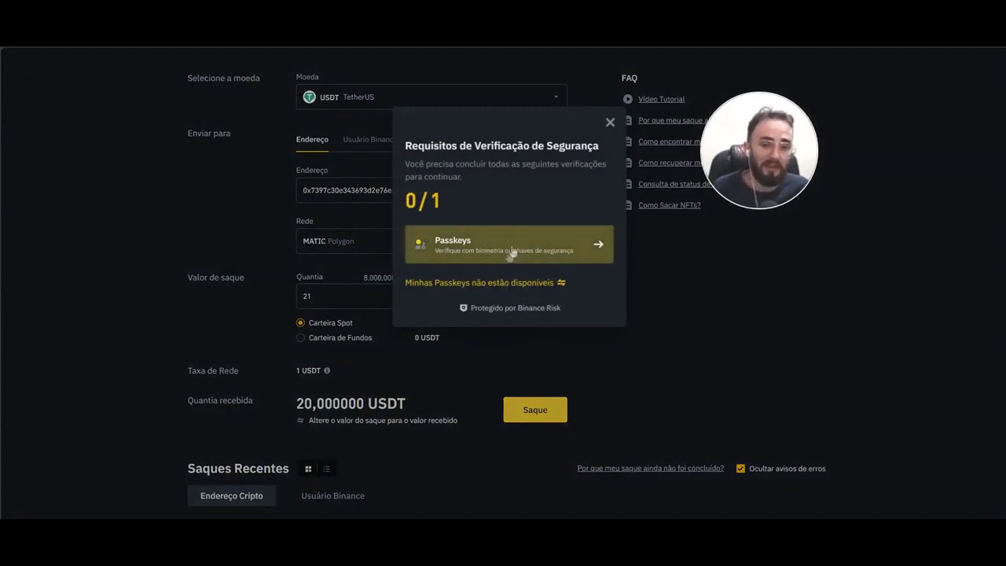
- Verify by e-mail instead of passkey, entering the e-mail code, then the authenticator app code
left_click(480, 285)
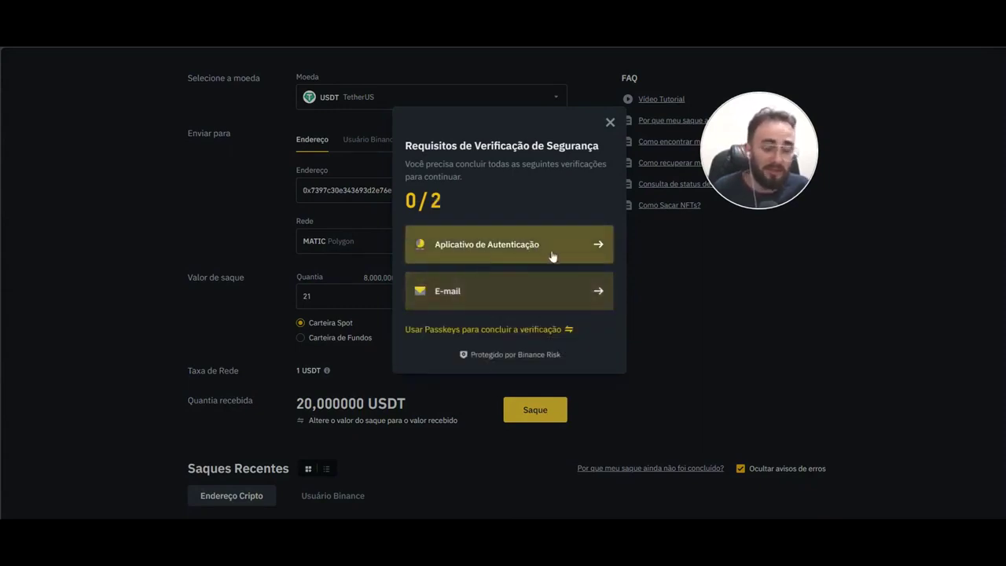
left_click(513, 293)
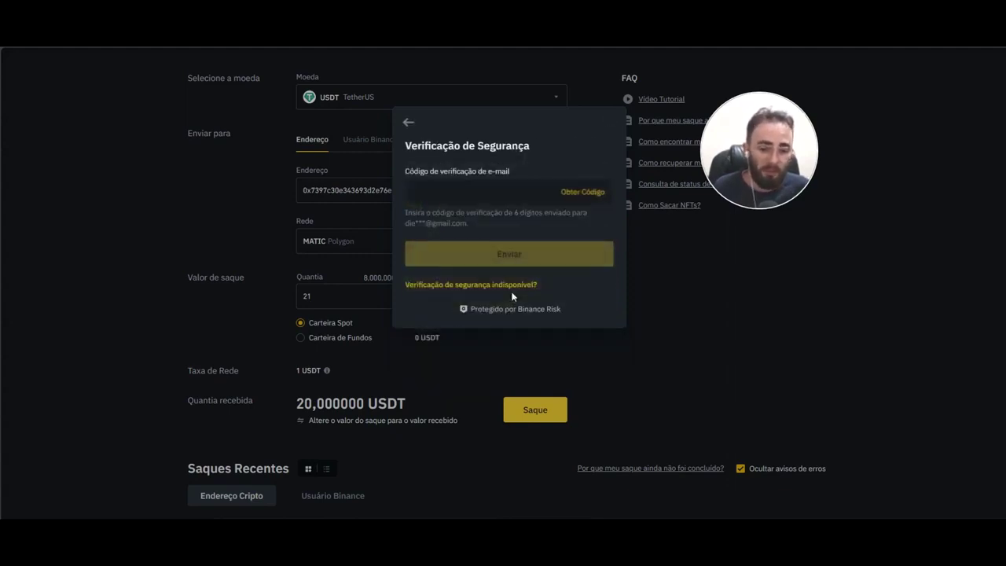
left_click(585, 193)
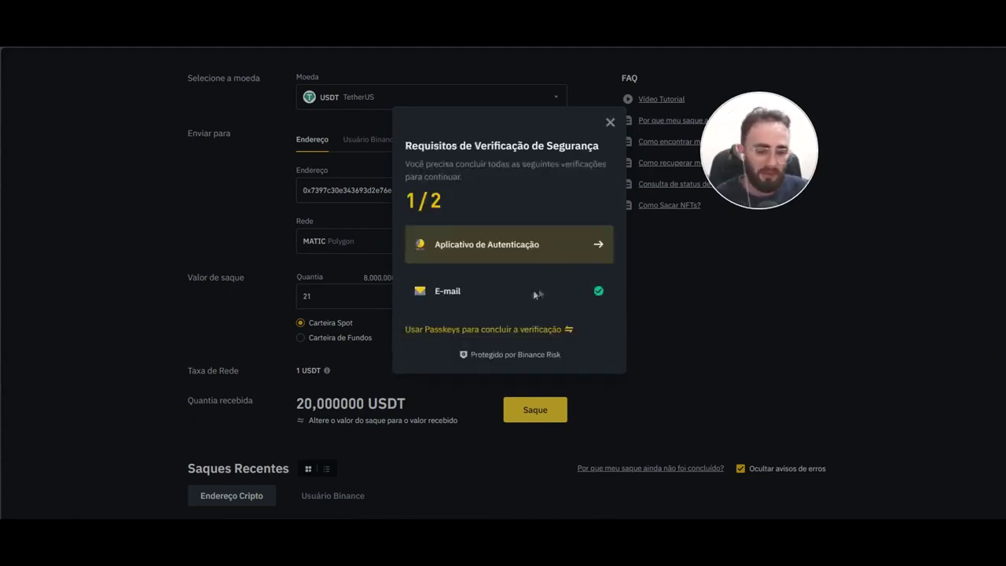
left_click(514, 246)
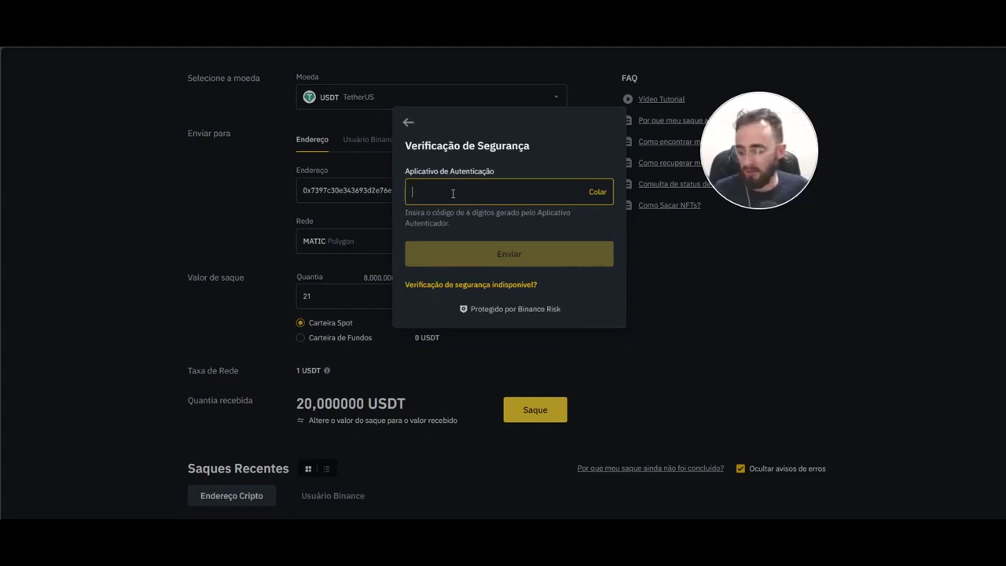
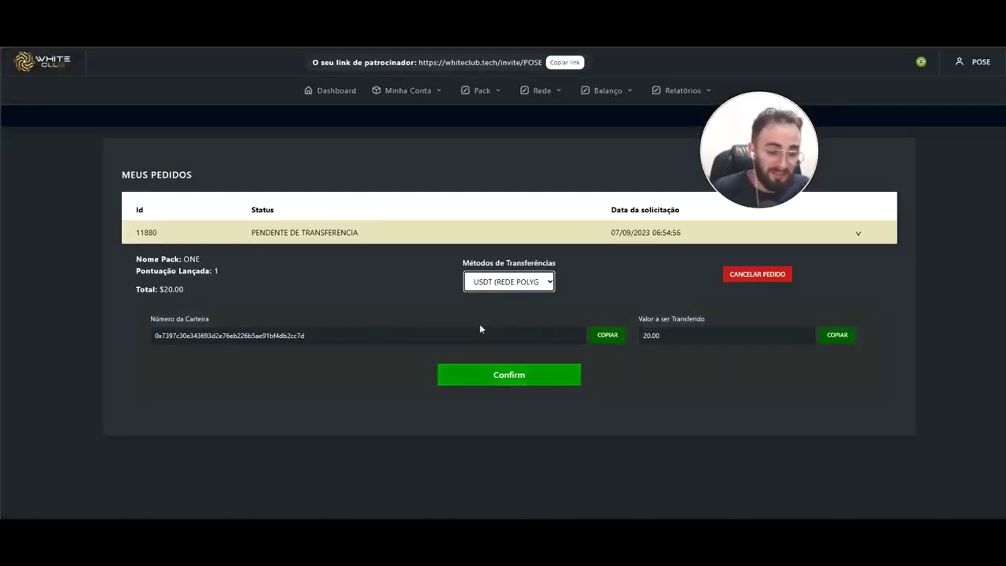
- Confirm the order's USDT transfer and acknowledge the 'Enviado com sucesso' message
left_click(503, 377)
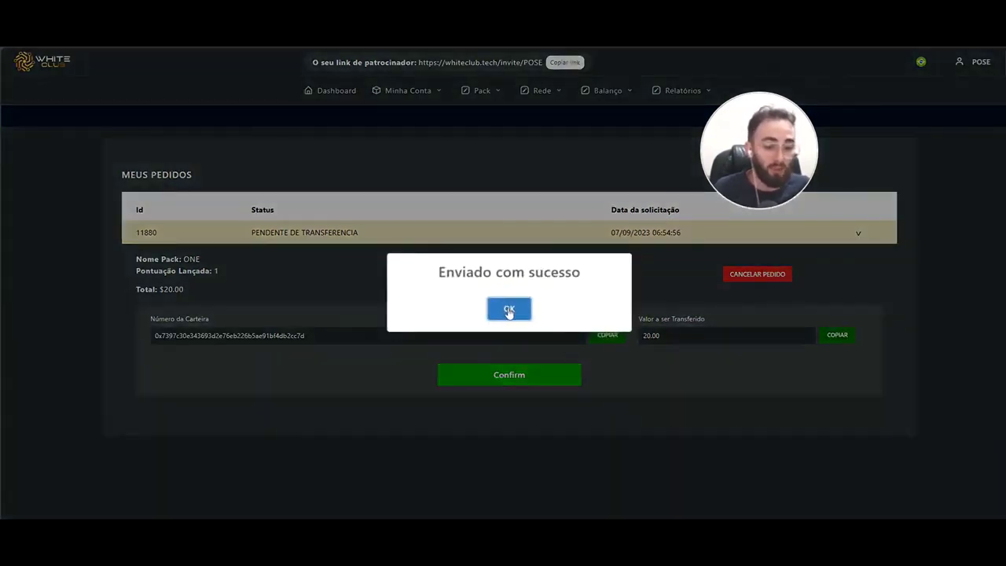
left_click(509, 309)
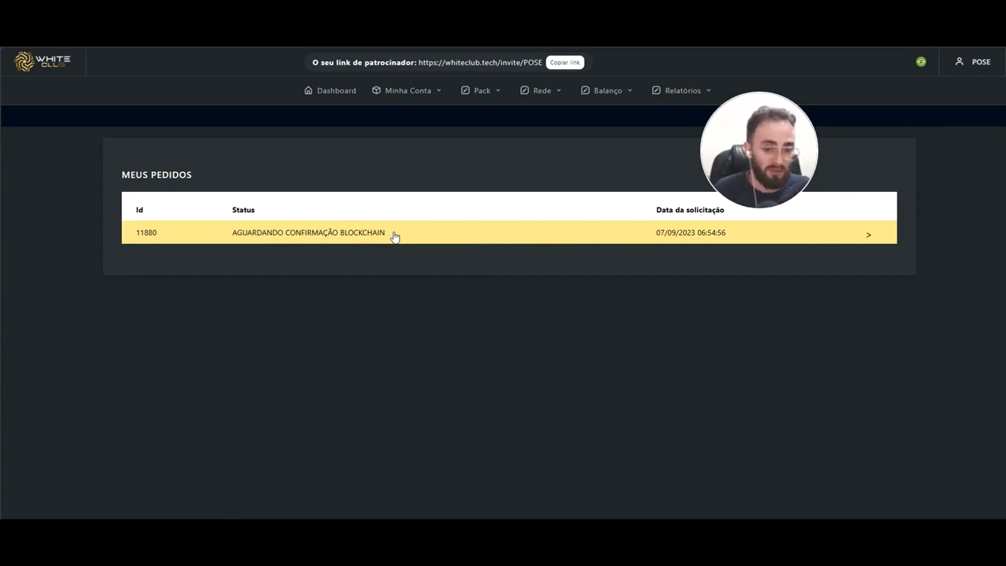
- Return to the Dashboard, dismiss the 'Usuário Inativo' alert, and look at the referral network pages
left_click(335, 92)
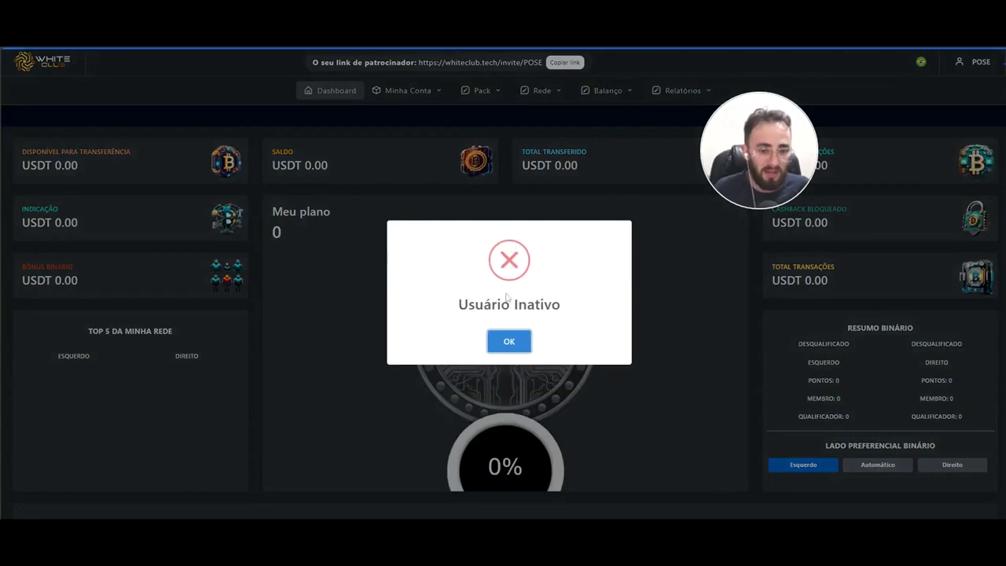
left_click(504, 340)
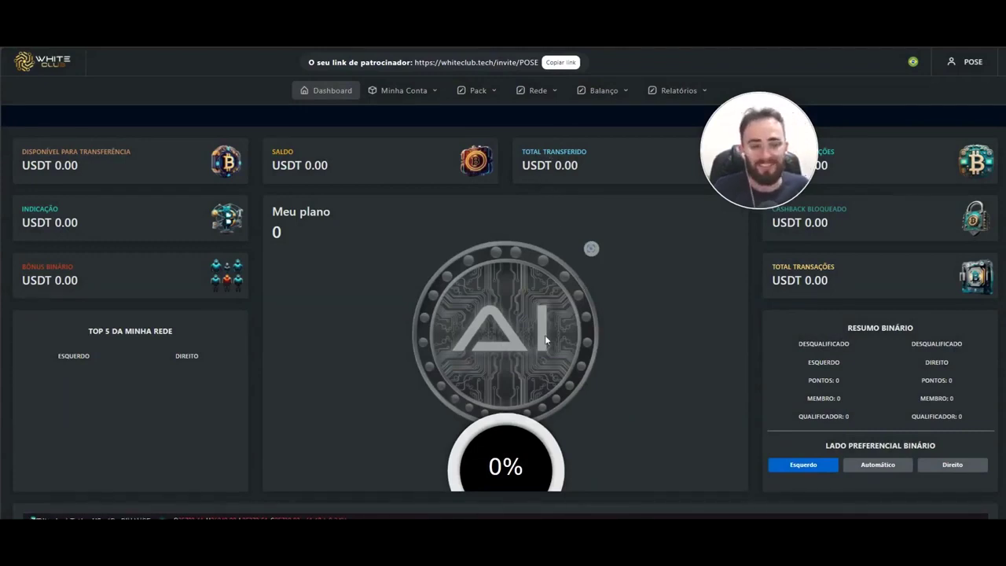
left_click(528, 99)
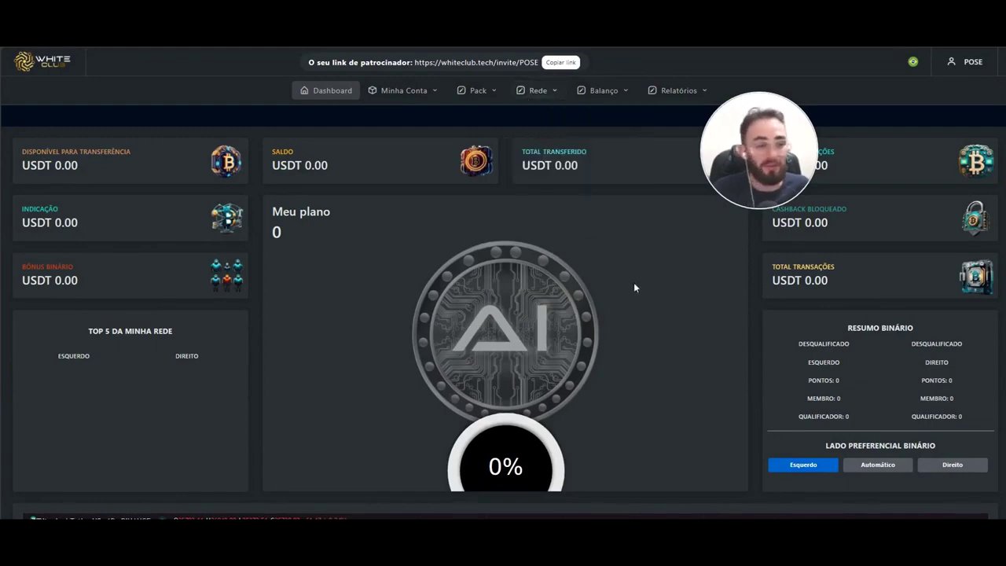